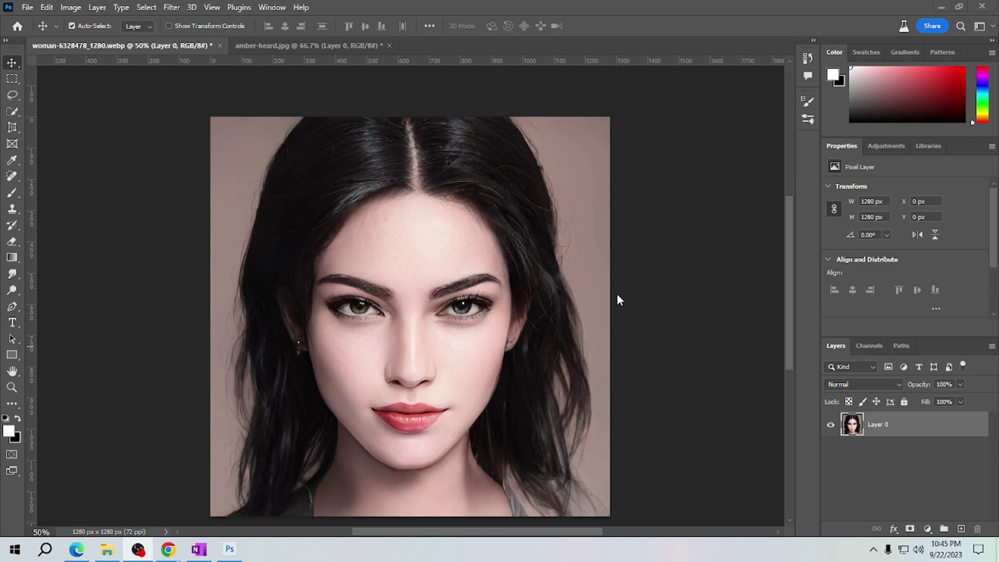
Draw a freehand Lasso selection around the dark-haired woman's face from forehead to chin.
left_click(276, 46)
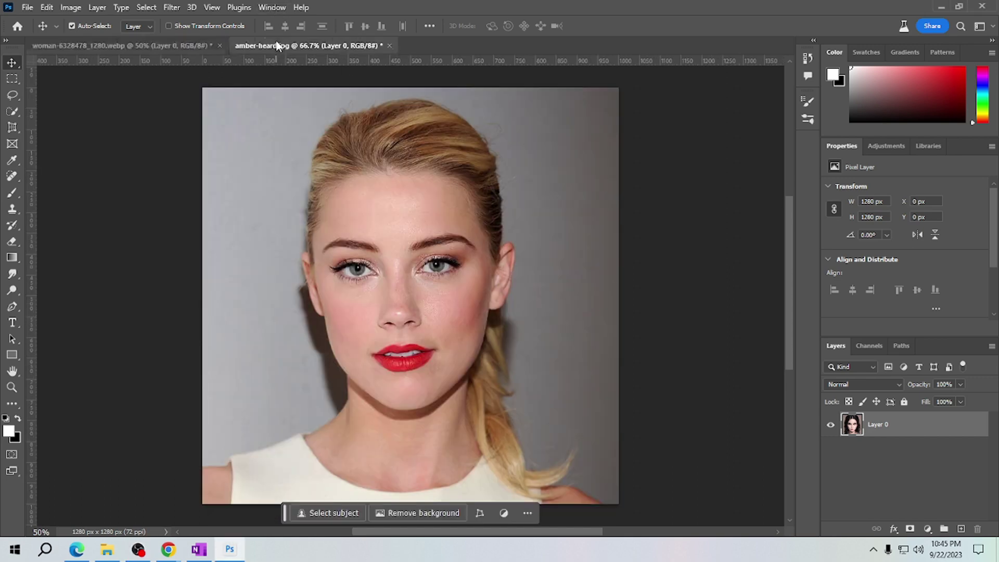
left_click(132, 47)
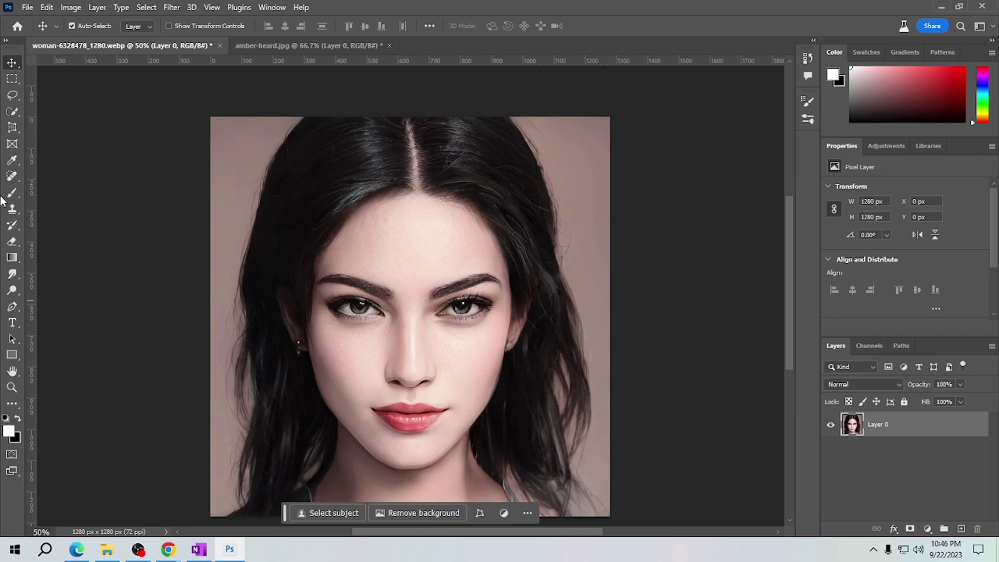
left_click(13, 111)
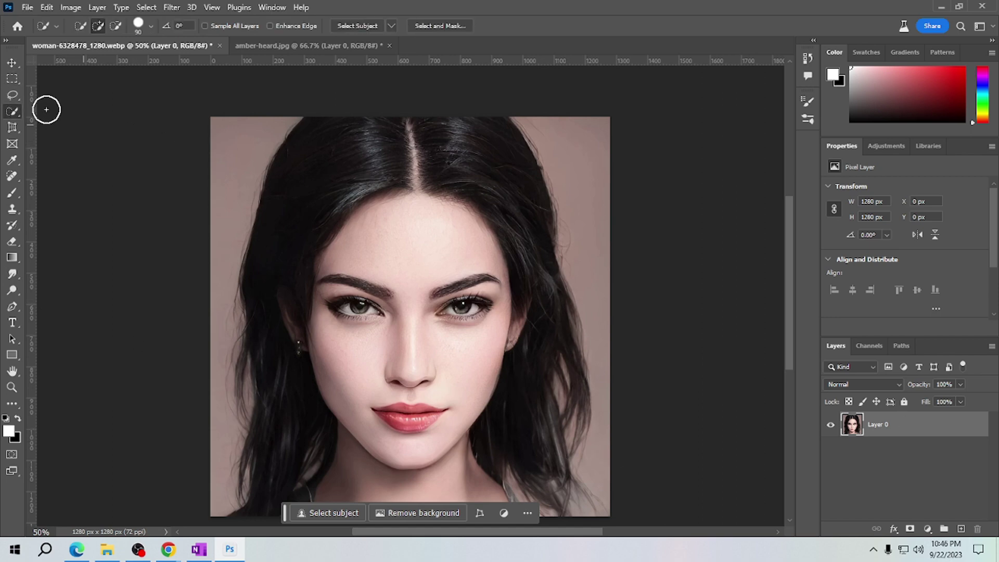
left_click(11, 99)
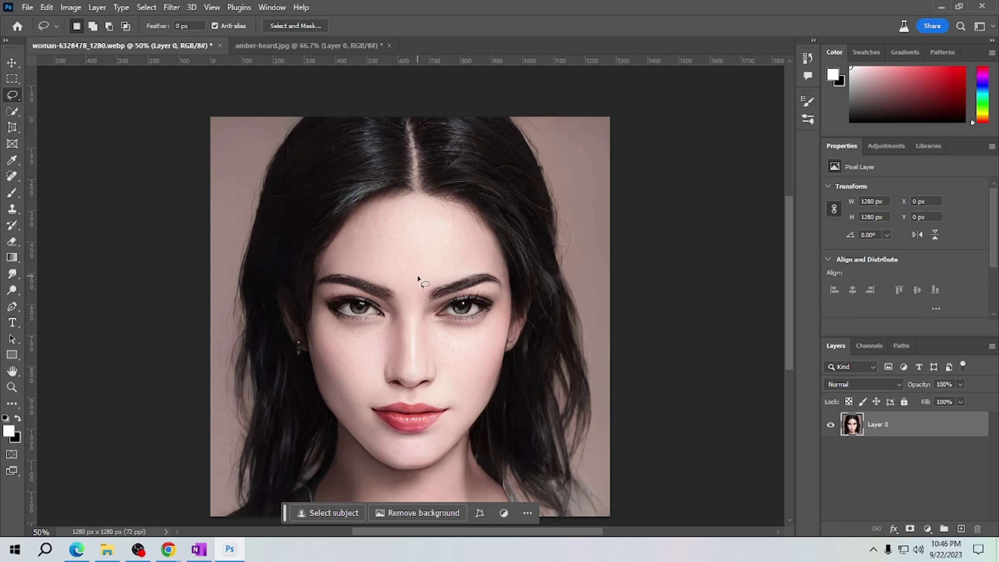
left_click_drag(417, 276, 318, 277)
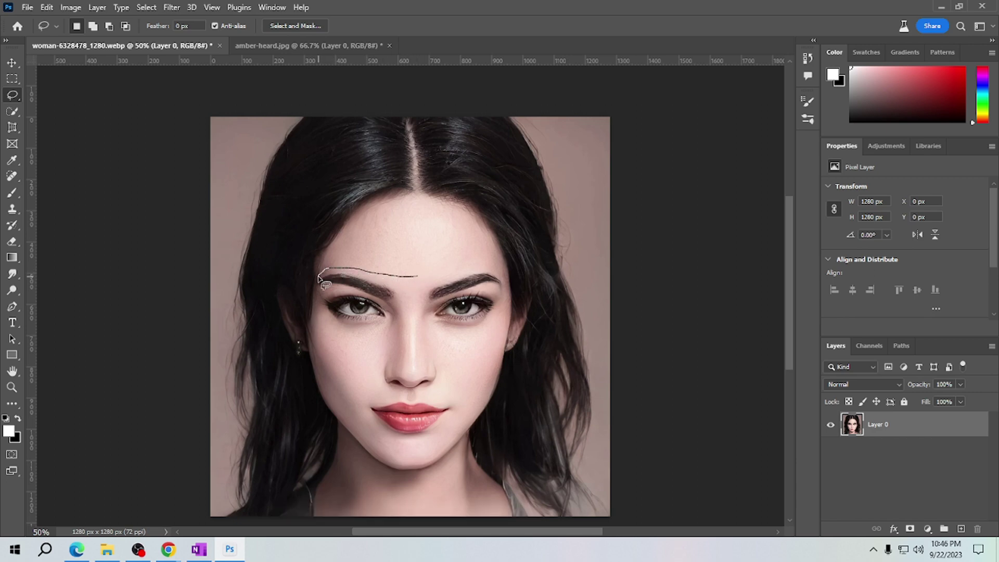
mouse_move(317, 316)
left_mouse_down()
mouse_move(347, 404)
mouse_move(369, 430)
mouse_move(410, 448)
mouse_move(431, 443)
mouse_move(461, 420)
mouse_move(494, 356)
mouse_move(506, 292)
mouse_move(477, 268)
mouse_move(417, 277)
left_mouse_up()
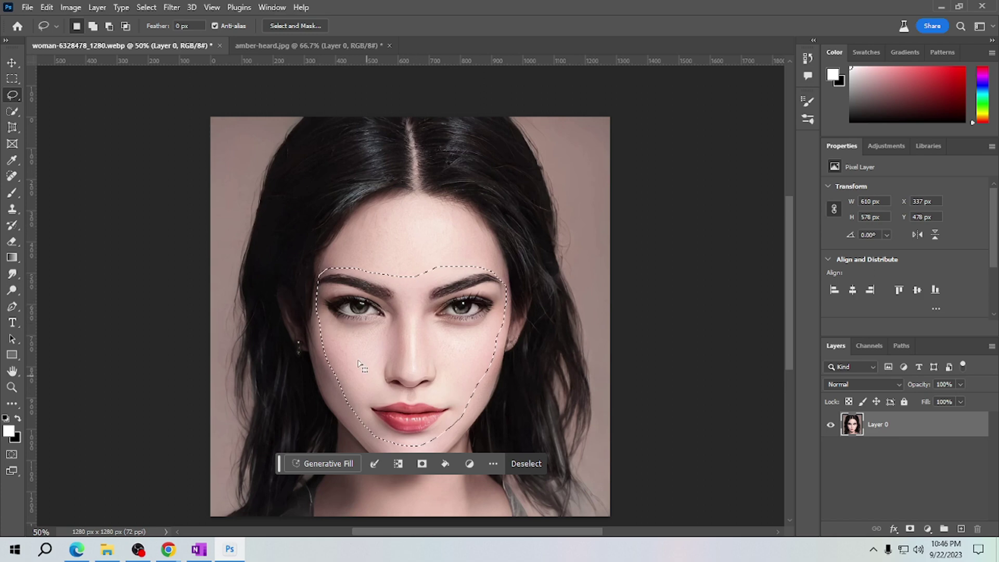
left_click(8, 63)
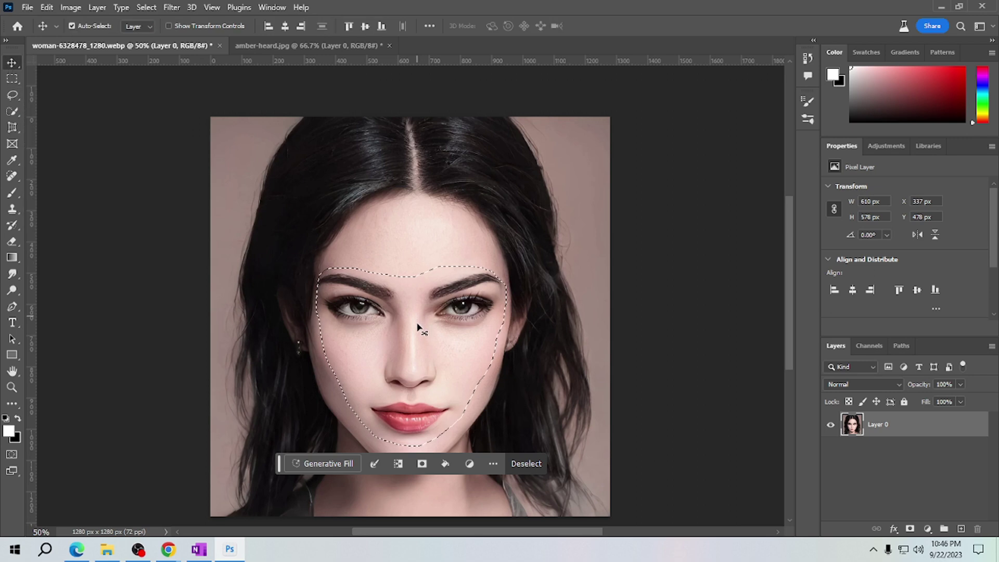
Drag the selected face into amber-heard.jpg and scale it down to align the eyes.
left_click_drag(415, 338, 412, 301)
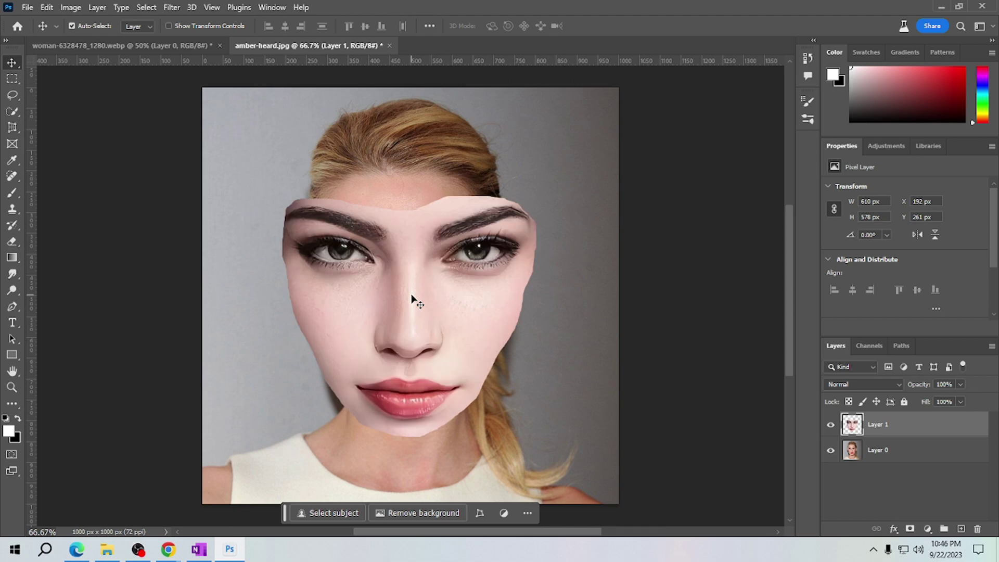
key("ctrl+t")
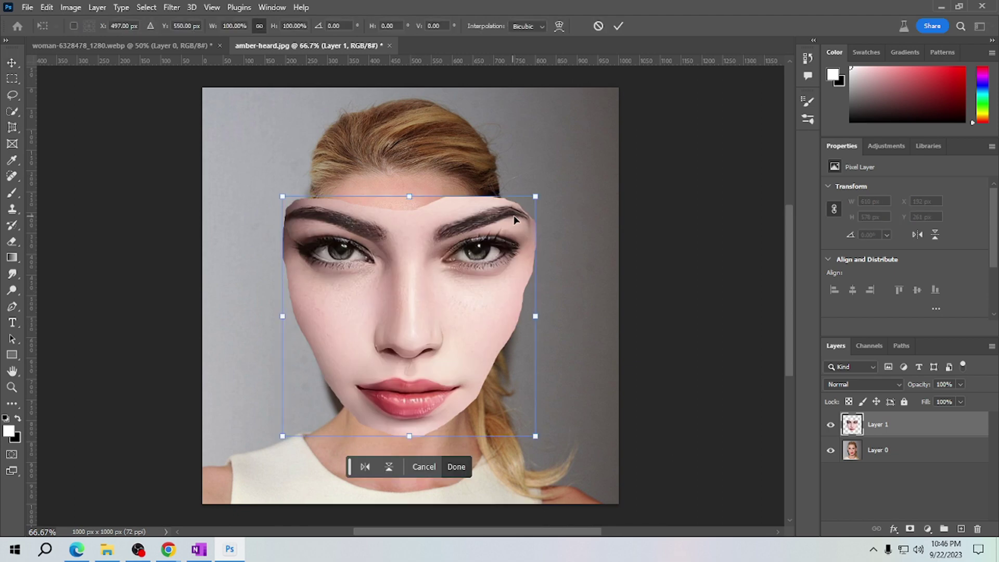
left_click_drag(537, 198, 475, 254)
left_click_drag(283, 255, 304, 274)
left_click_drag(364, 340, 376, 295)
Fine-tune the face to about 66% scale and a -1.2° tilt, then commit the transform.
left_click_drag(487, 228, 485, 230)
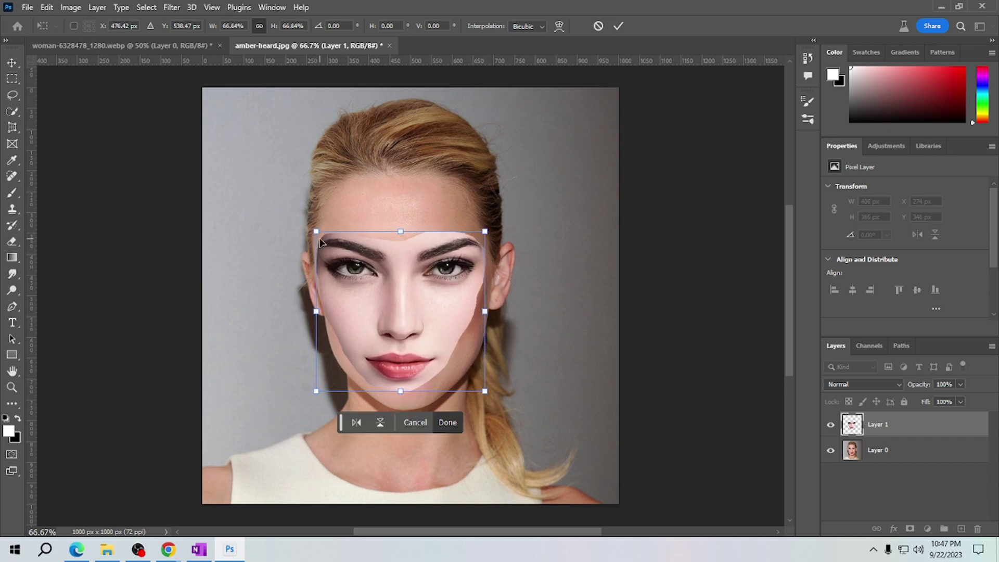
left_click_drag(363, 274, 365, 274)
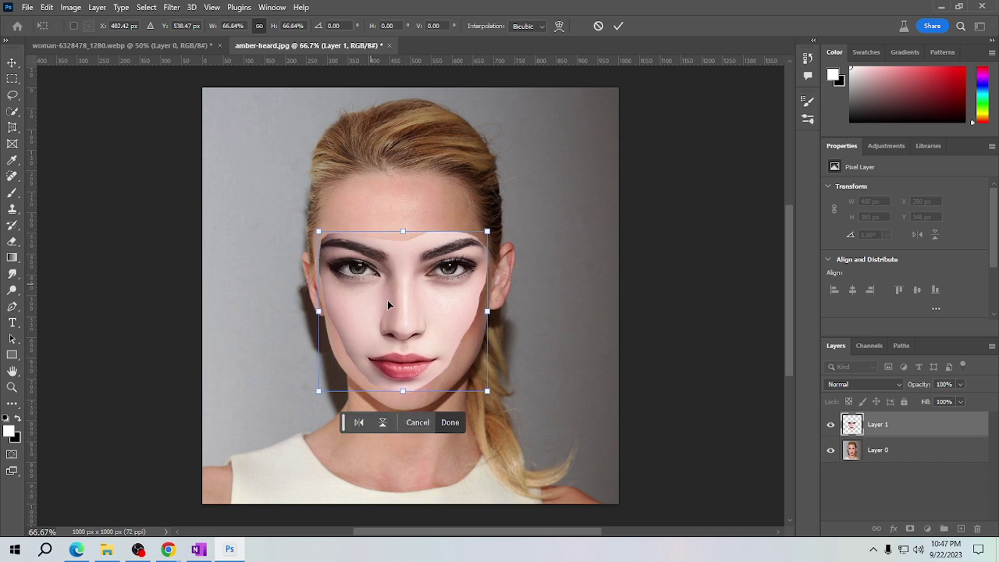
left_click_drag(505, 395, 504, 396)
left_click_drag(377, 291, 373, 280)
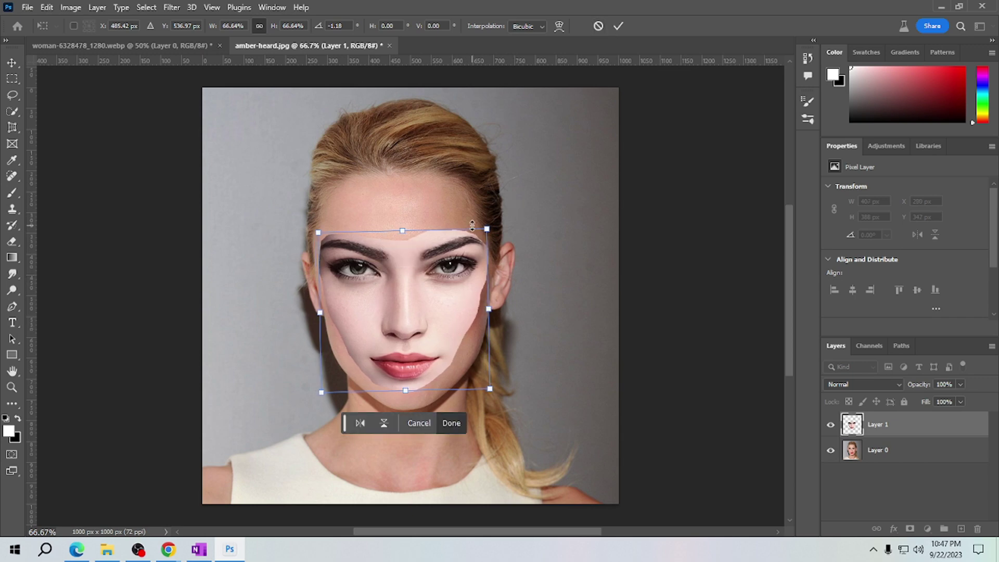
left_click(618, 26)
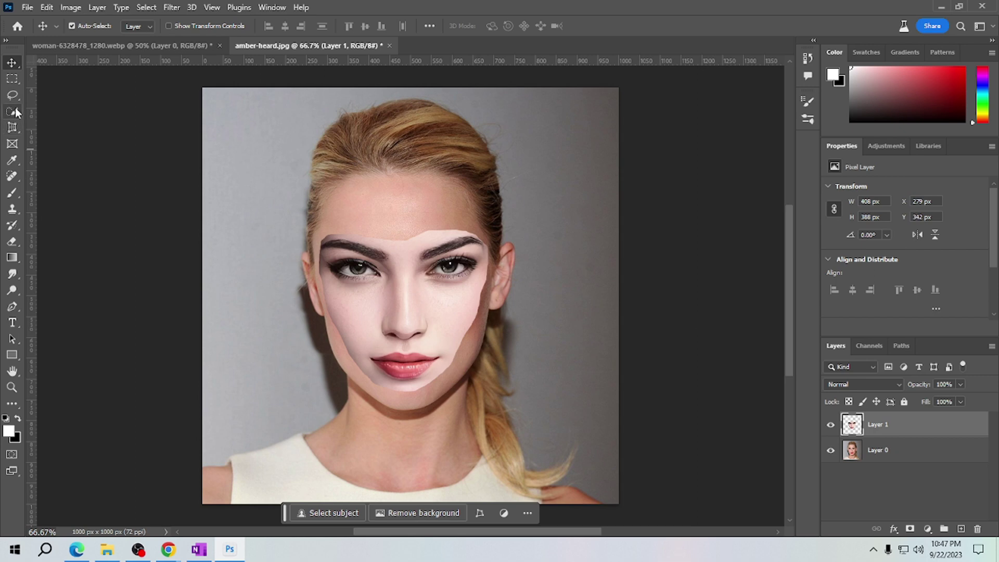
Try Quick Selection on the face, then return to the Move tool.
mouse_move(14, 107)
left_mouse_down()
mouse_move(45, 111)
mouse_move(45, 124)
left_mouse_up()
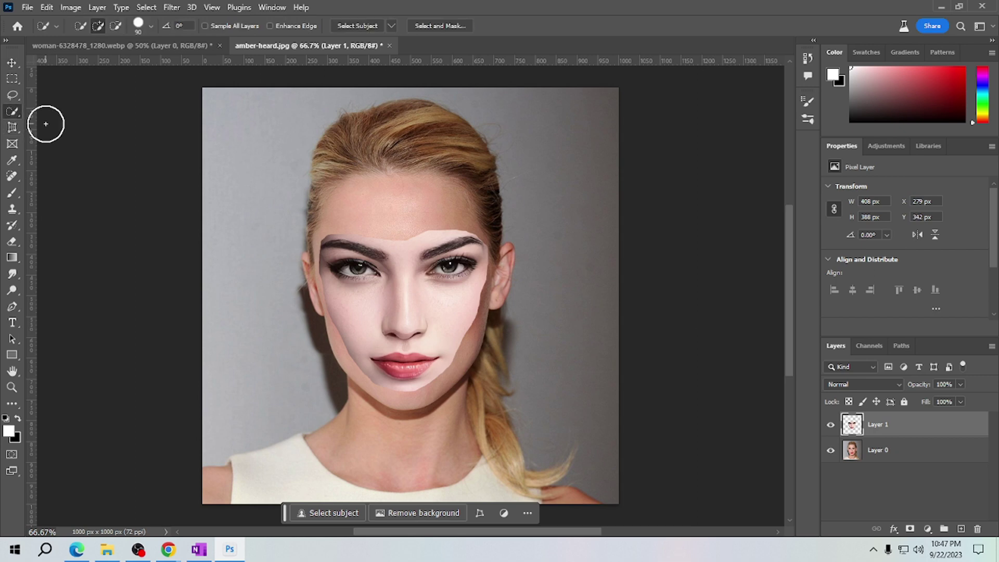
left_click(330, 277)
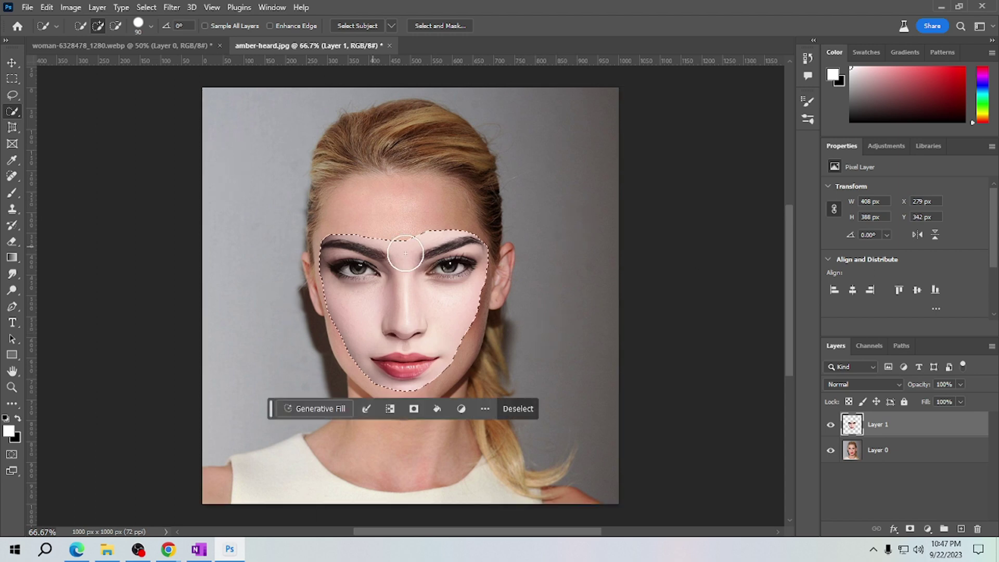
left_click(12, 63)
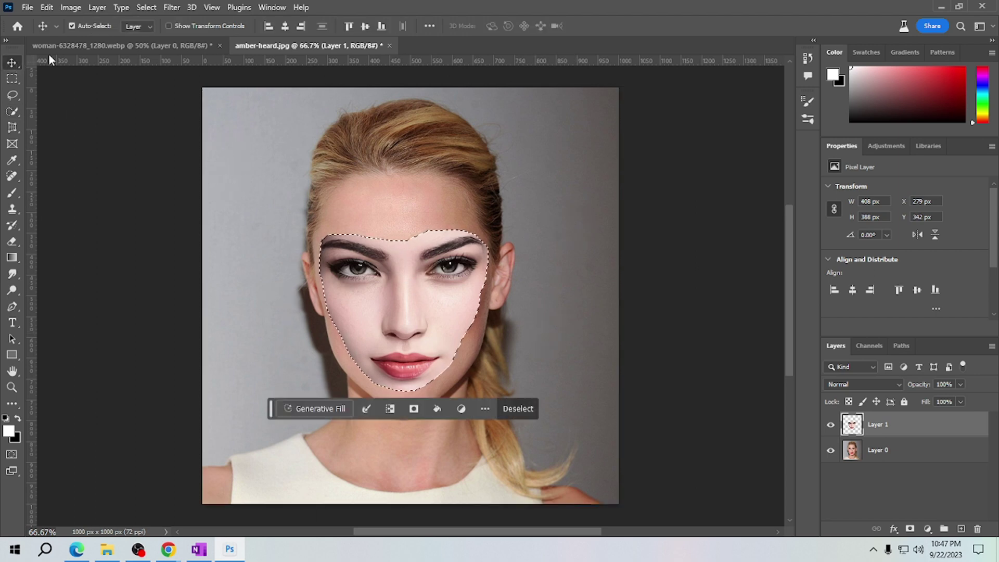
Contract the face selection by 10 pixels via Select > Modify > Contract.
left_click(146, 6)
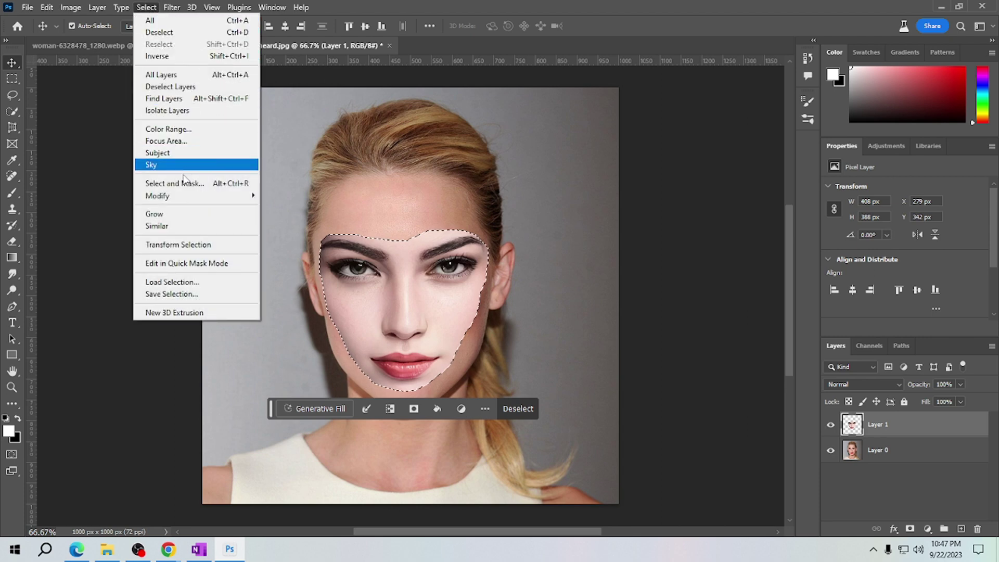
mouse_move(182, 195)
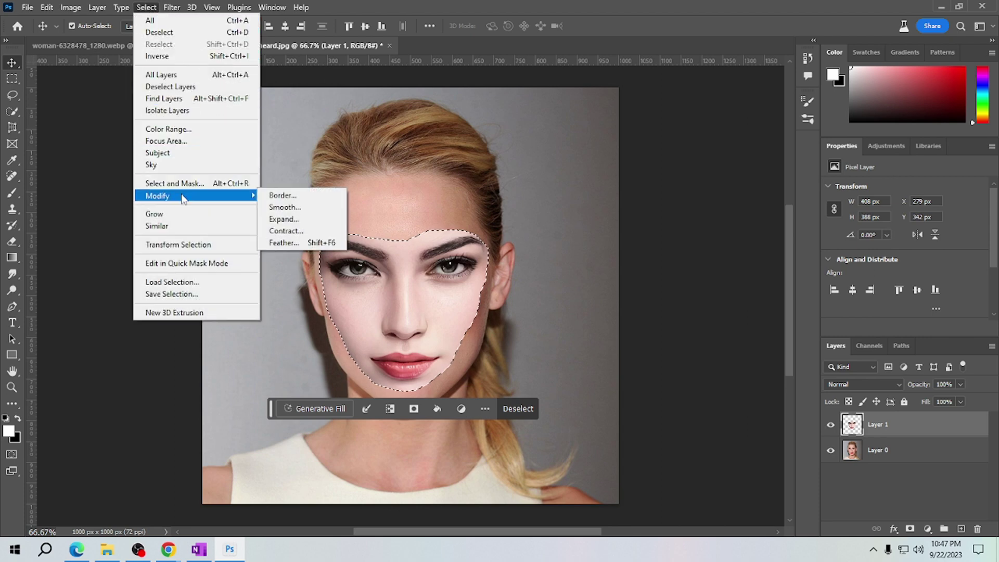
left_click(273, 231)
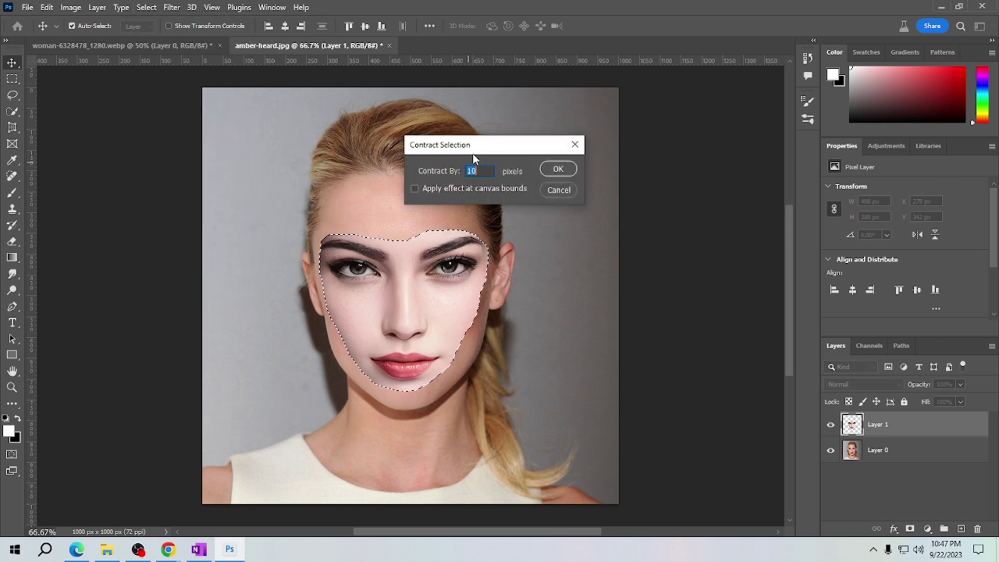
left_click(557, 170)
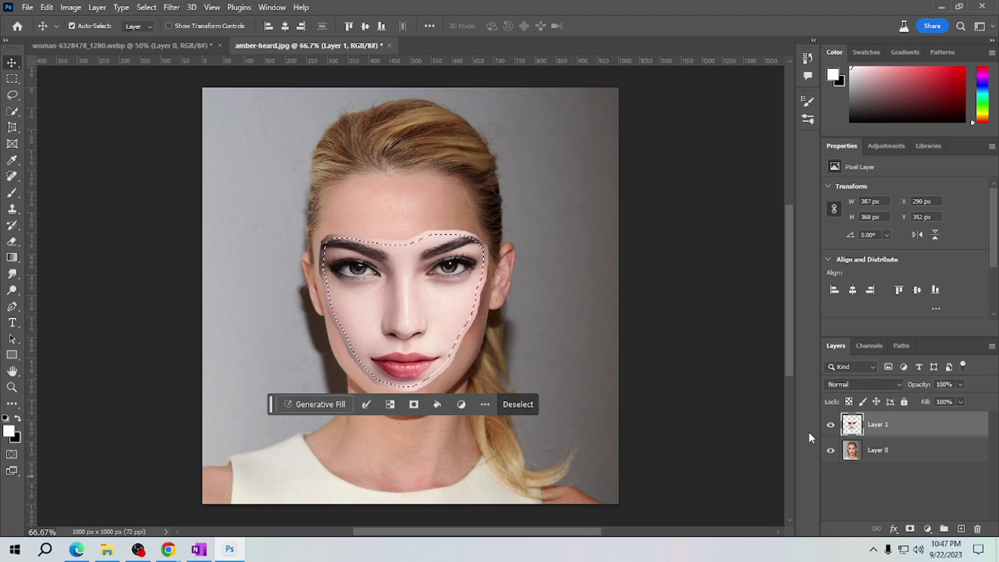
Hide Layer 1 and delete the blonde woman's face inside the selection on Layer 0.
left_click(831, 426)
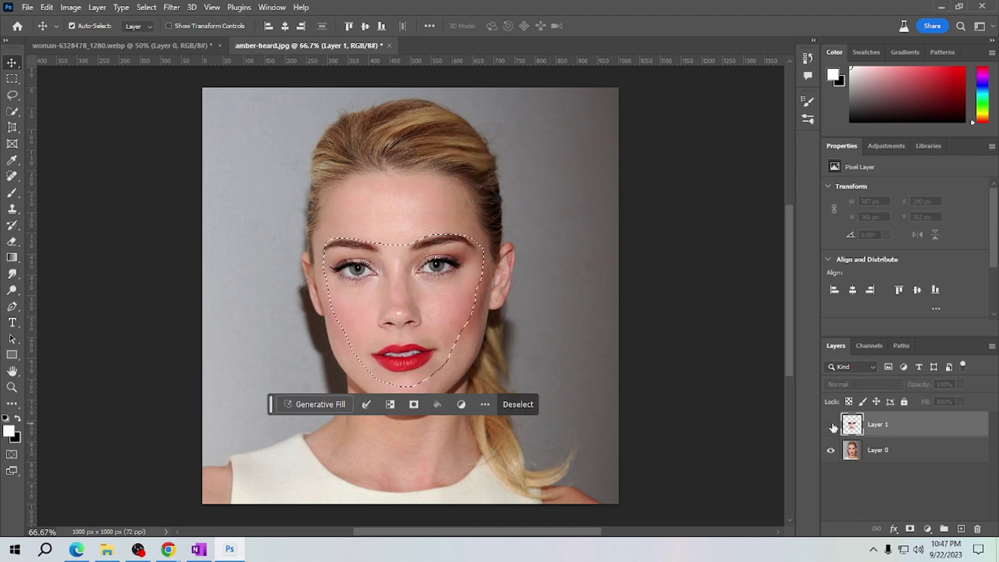
left_click(906, 456)
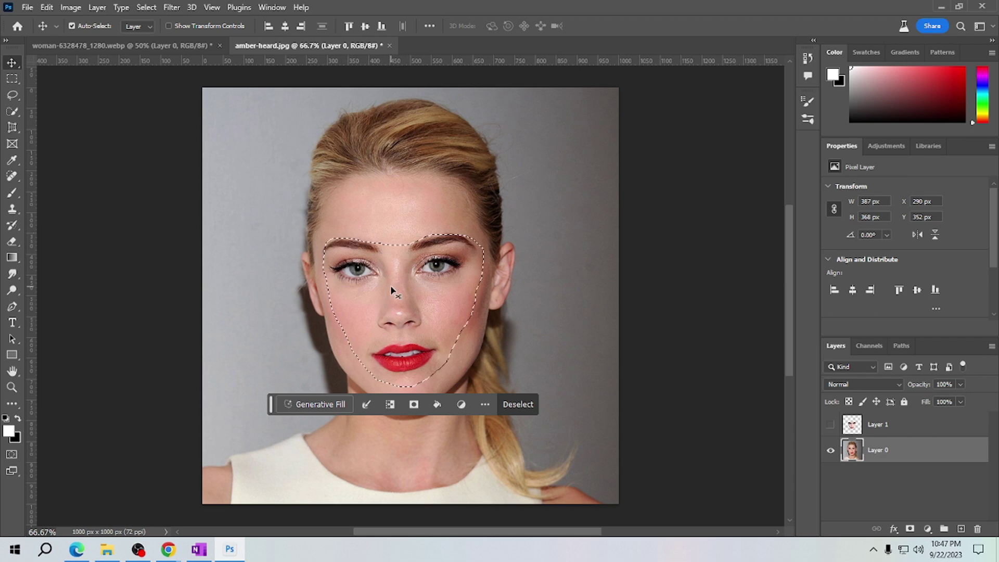
key("Delete")
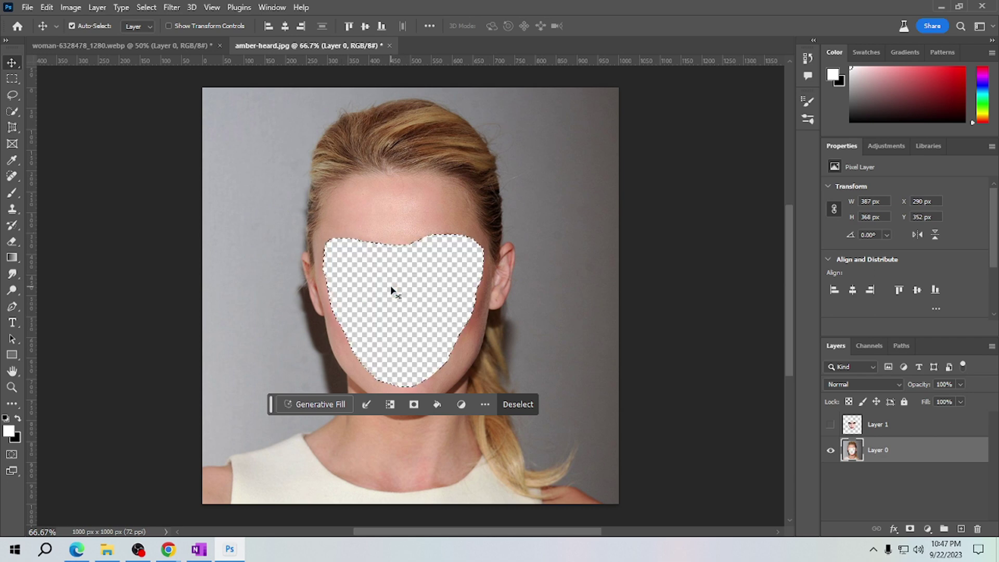
Show Layer 1 again and select both Layer 1 and Layer 0.
left_click(831, 425)
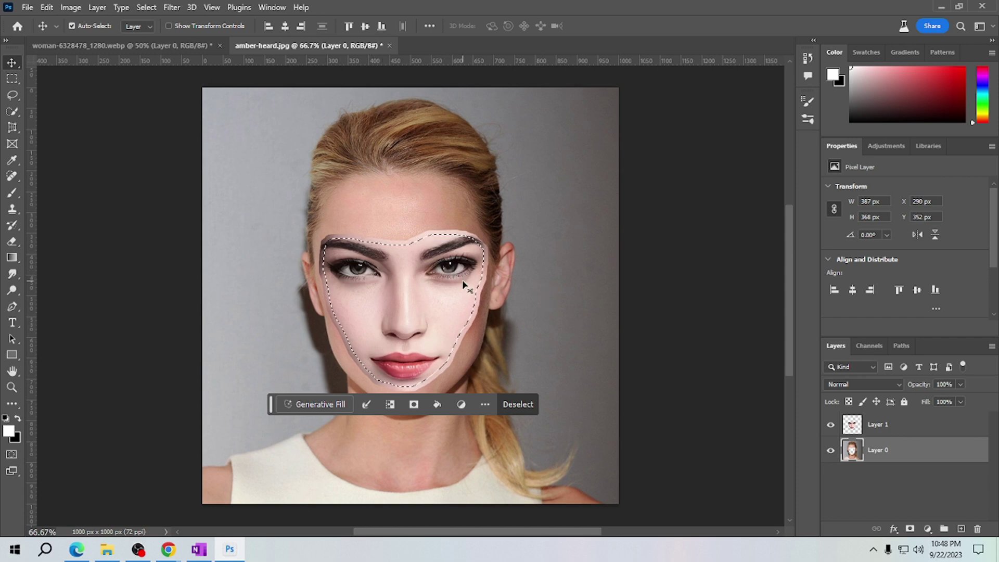
left_click(914, 429)
left_click(913, 457, "shift")
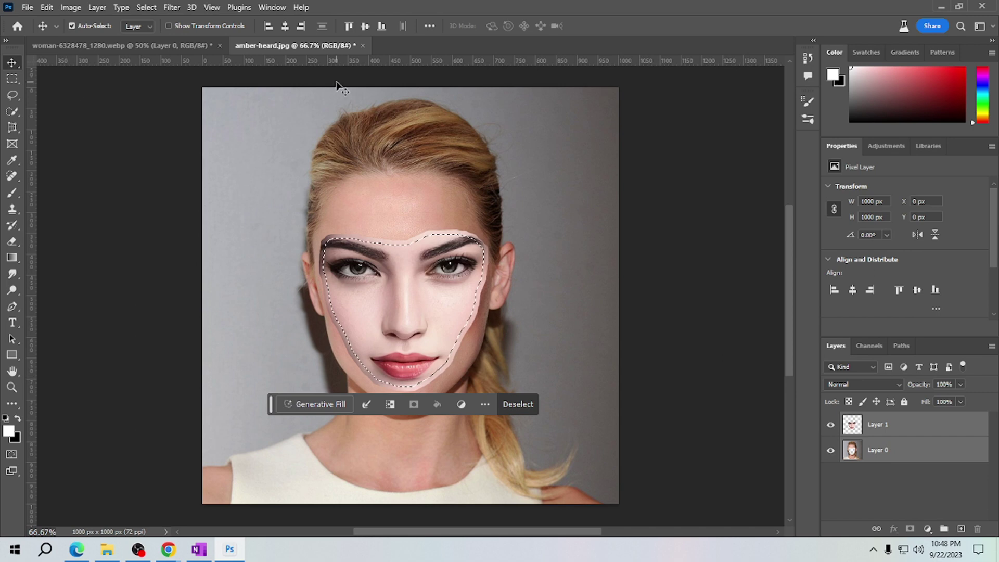
Run Edit > Auto-Blend Layers with Stack Images and accept the selection warning.
left_click(47, 7)
mouse_move(142, 294)
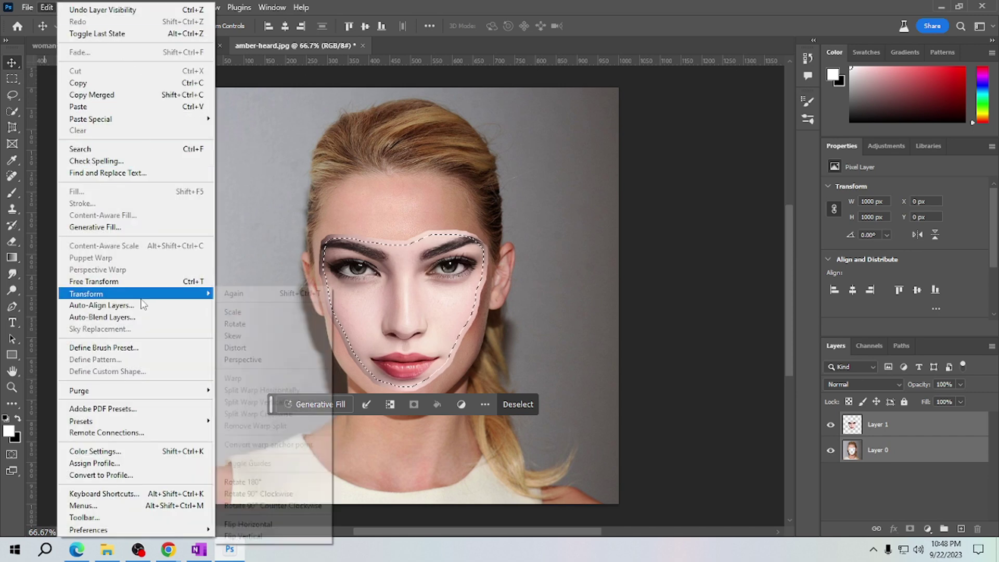
left_click(99, 317)
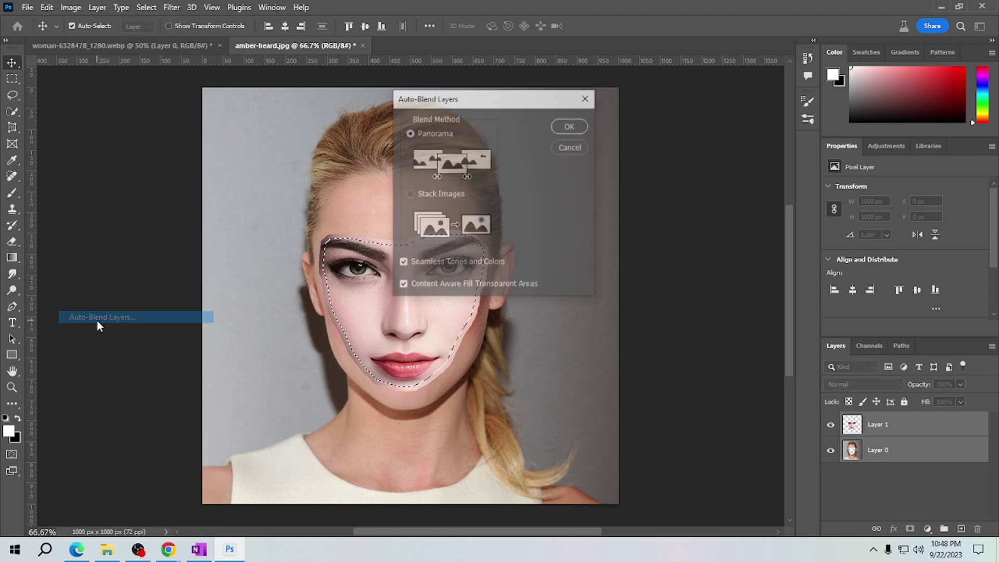
left_click(409, 194)
left_click(578, 126)
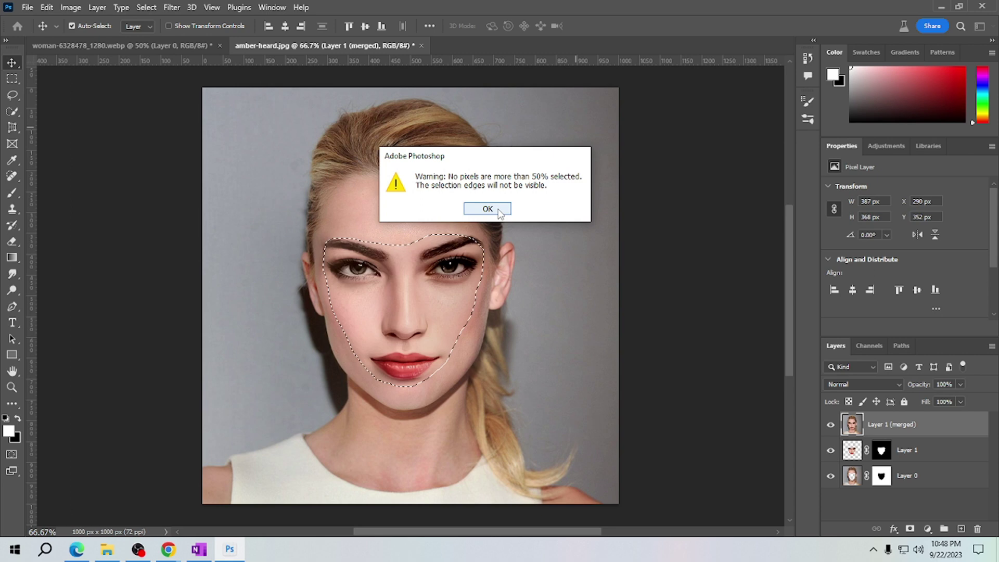
left_click(488, 209)
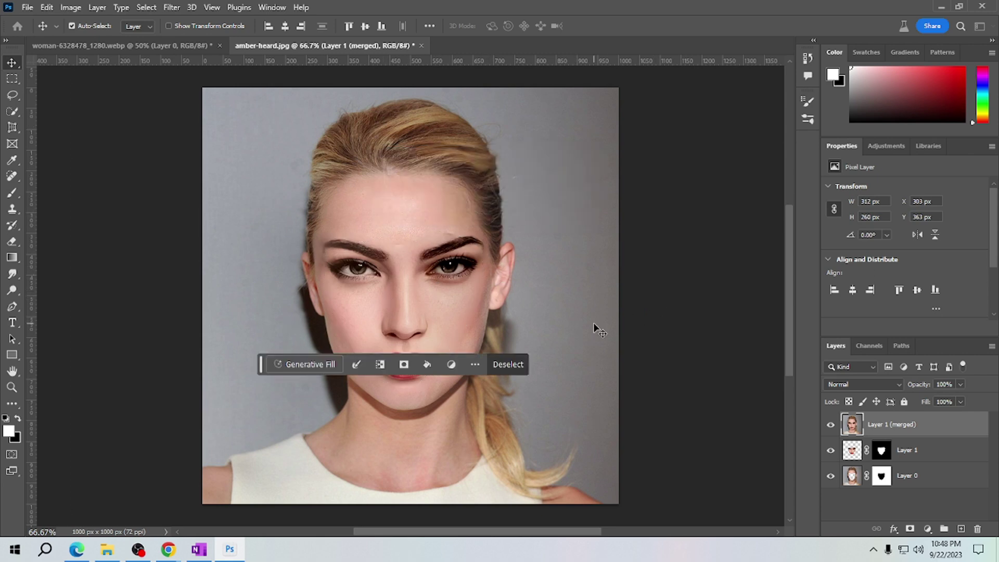
left_click_drag(262, 365, 264, 491)
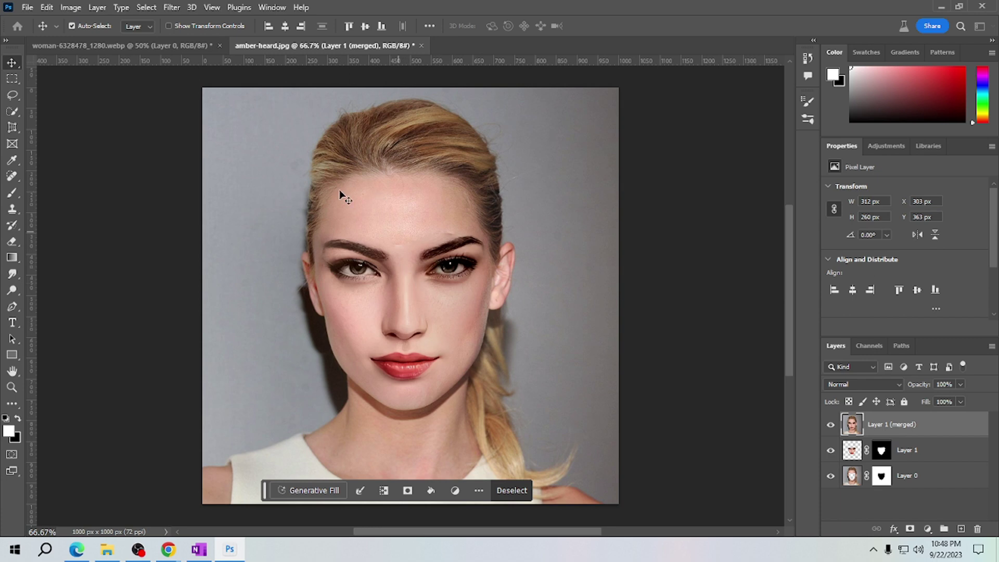
left_click(68, 45)
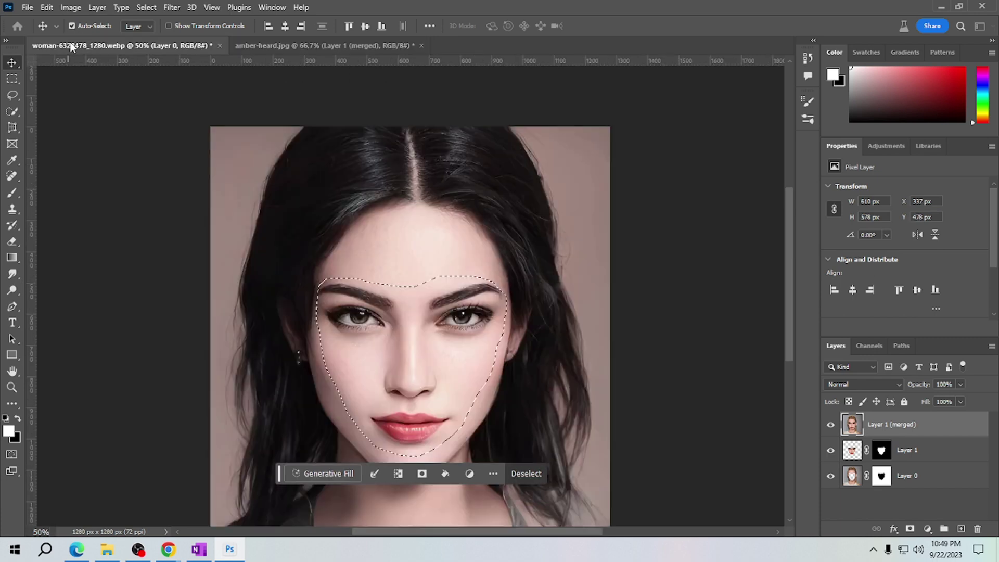
left_click(301, 47)
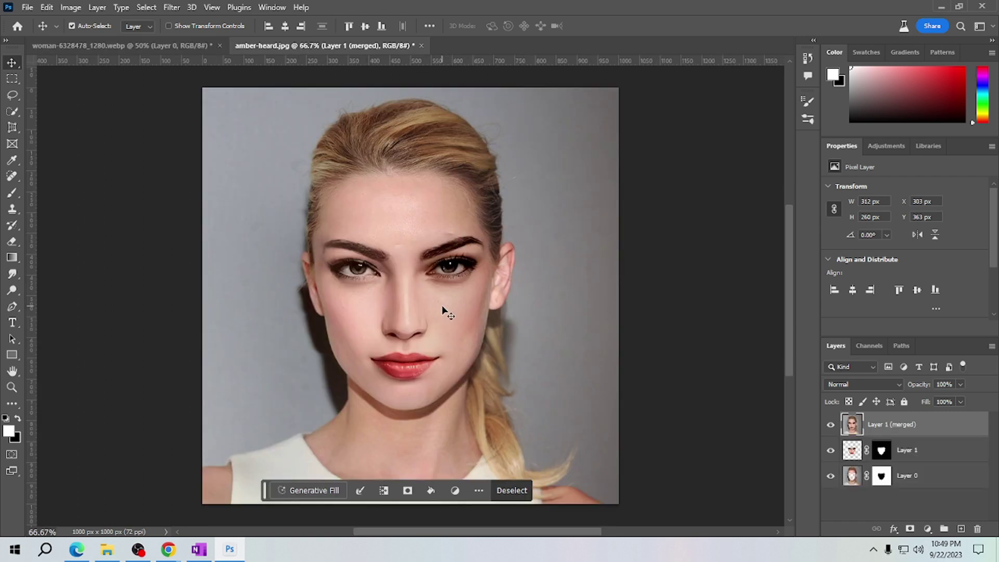